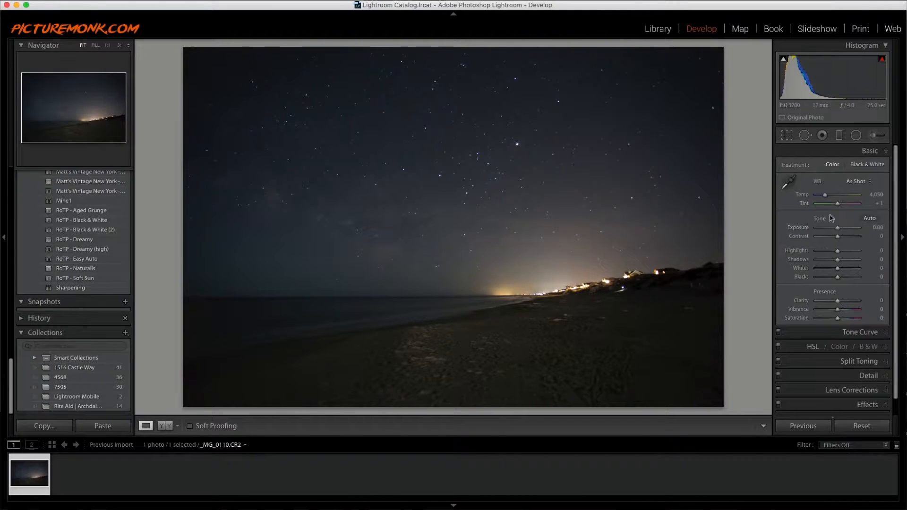
- Cool the photo's white balance by setting the temperature to 3,609 and the tint to +12
drag(825, 195, 825, 196)
drag(825, 196, 825, 197)
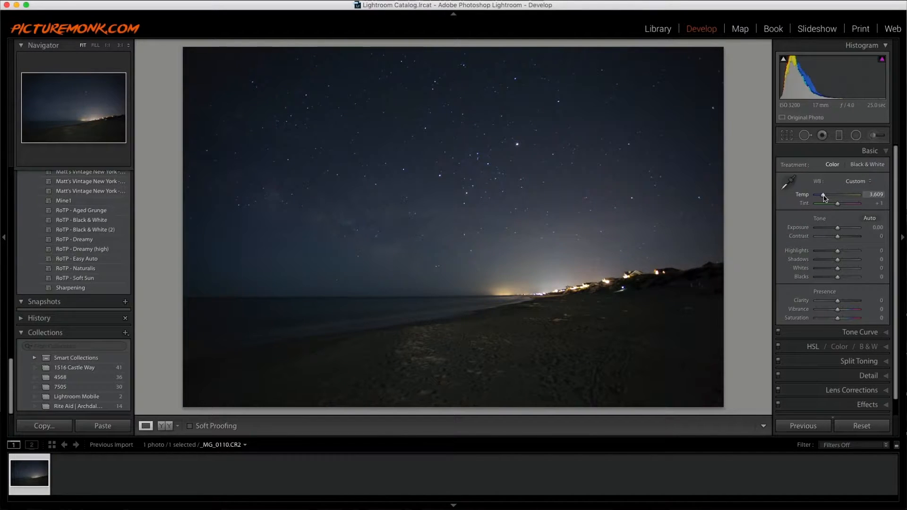
drag(838, 204, 839, 206)
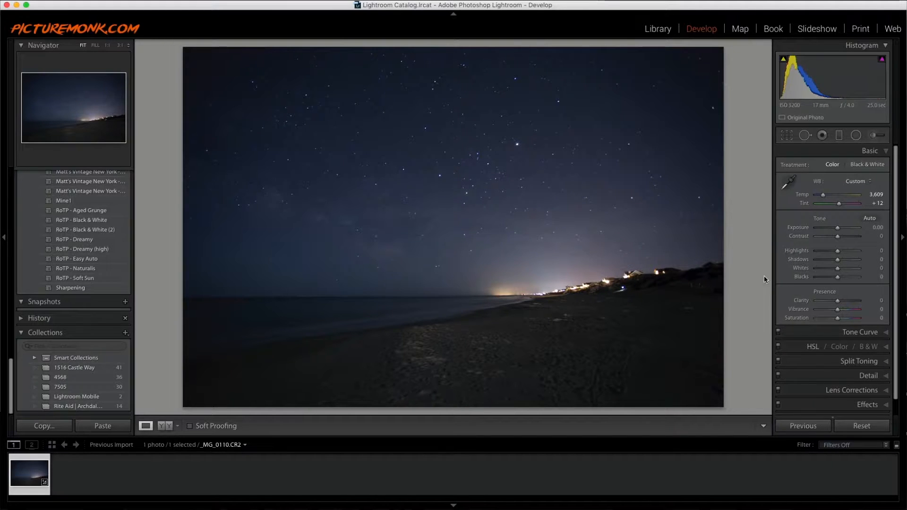
- Set the photo's Blacks to −24 and Whites to +37
drag(838, 277, 833, 279)
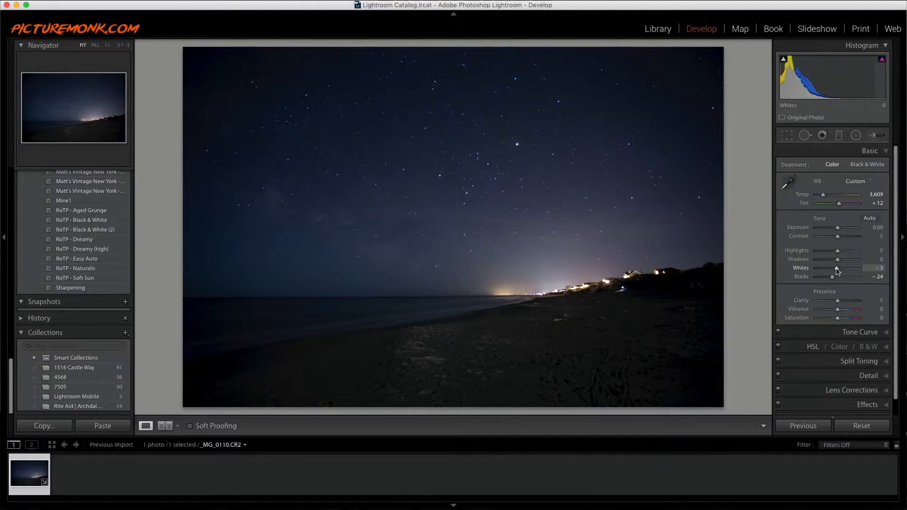
drag(838, 269, 845, 271)
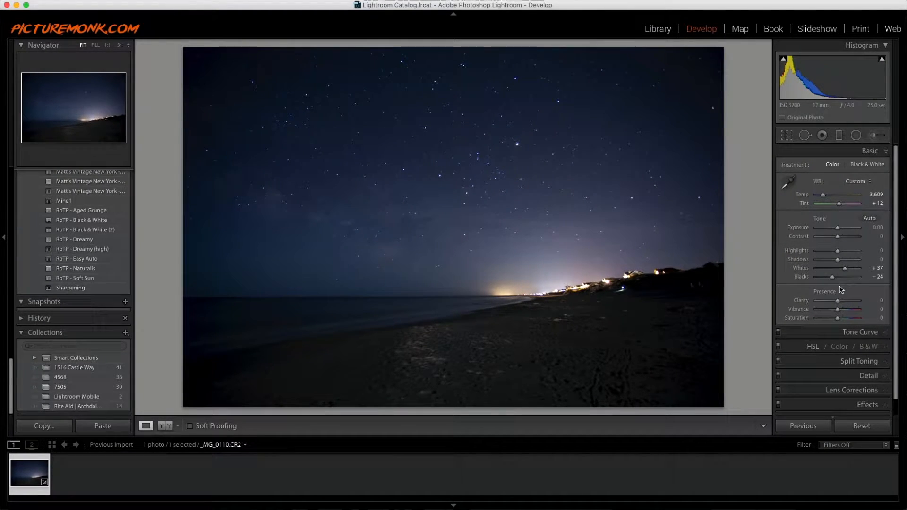
- Set the Dehaze amount to +37 for the whole photo
click(867, 405)
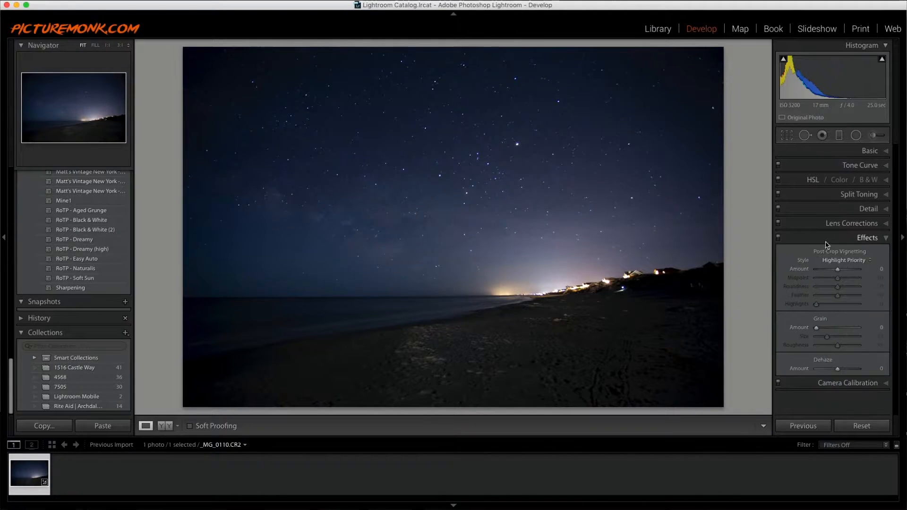
drag(837, 371, 846, 372)
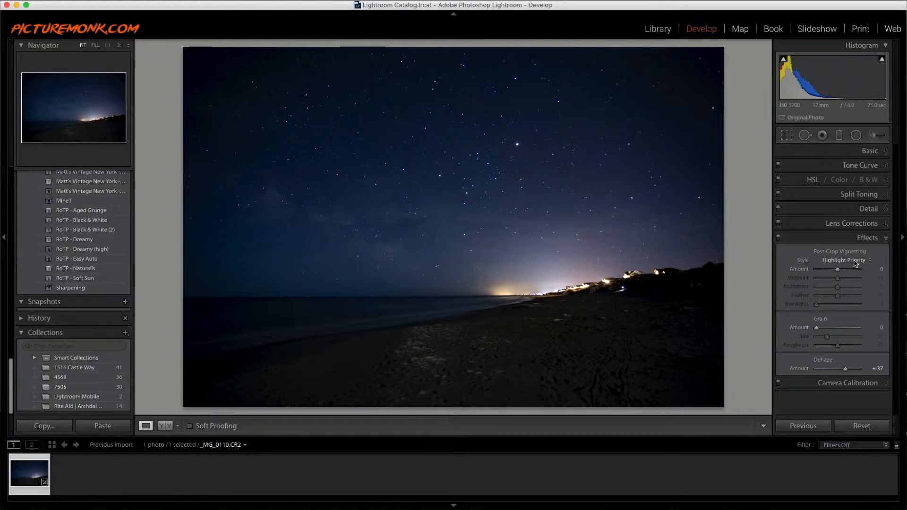
mouse_move(833, 273)
mouse_down()
mouse_move(850, 272)
mouse_move(839, 271)
mouse_up()
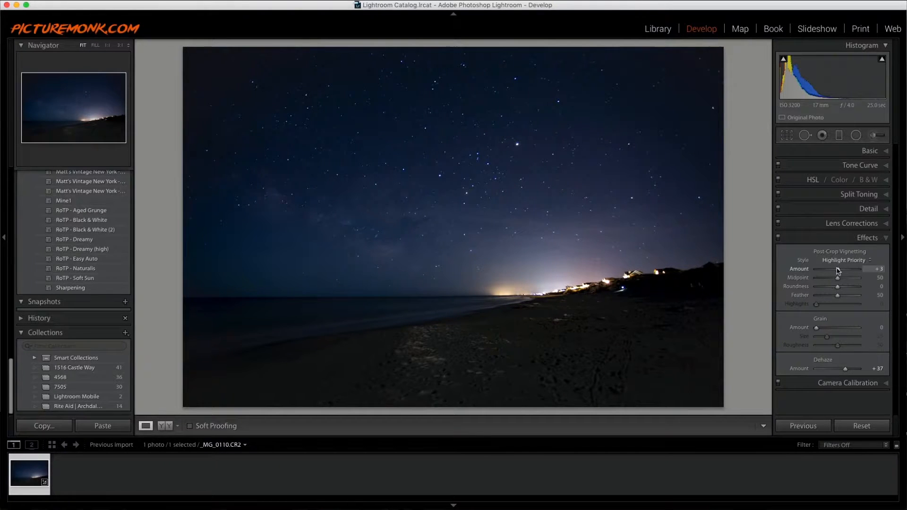
drag(838, 272, 836, 272)
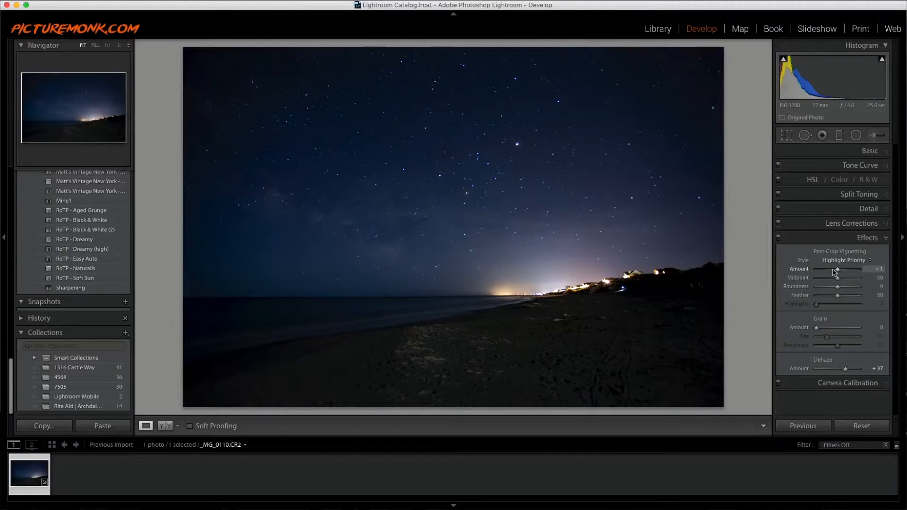
double_click(805, 270)
- Enable the lens profile corrections for the night beach photo
click(866, 238)
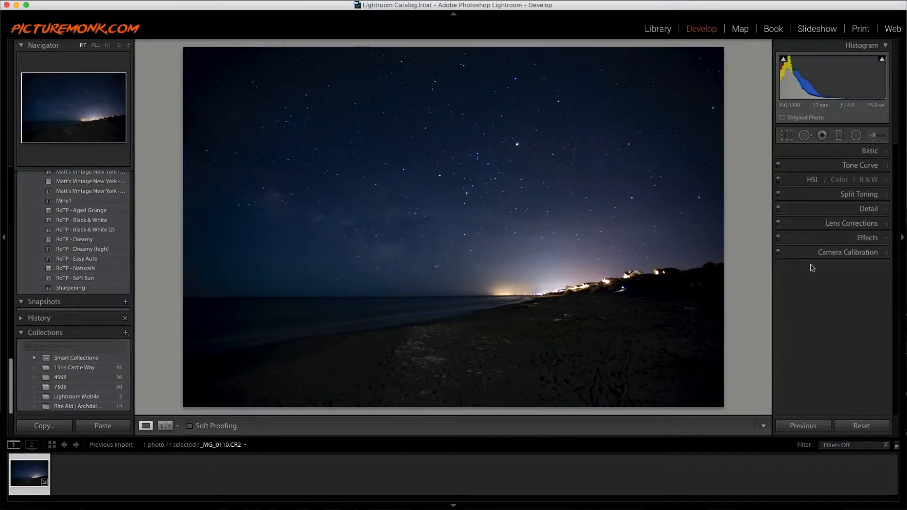
click(860, 223)
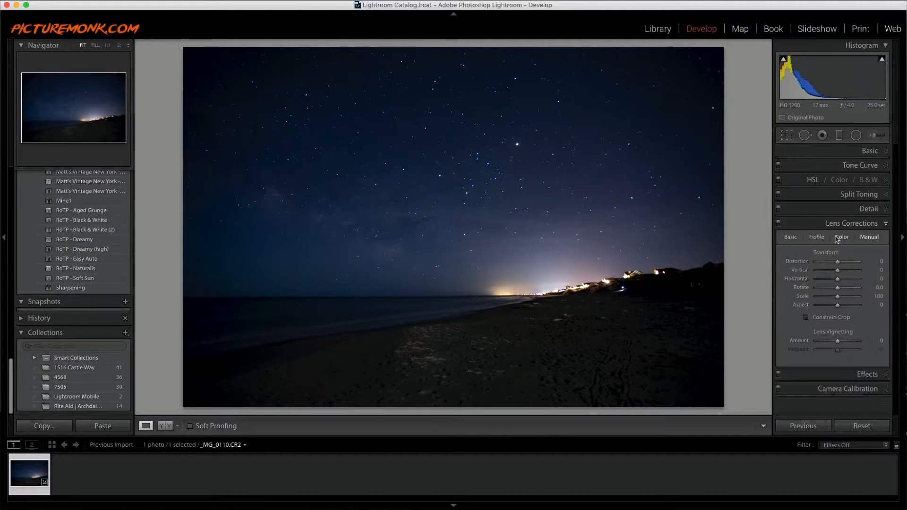
click(791, 237)
click(804, 254)
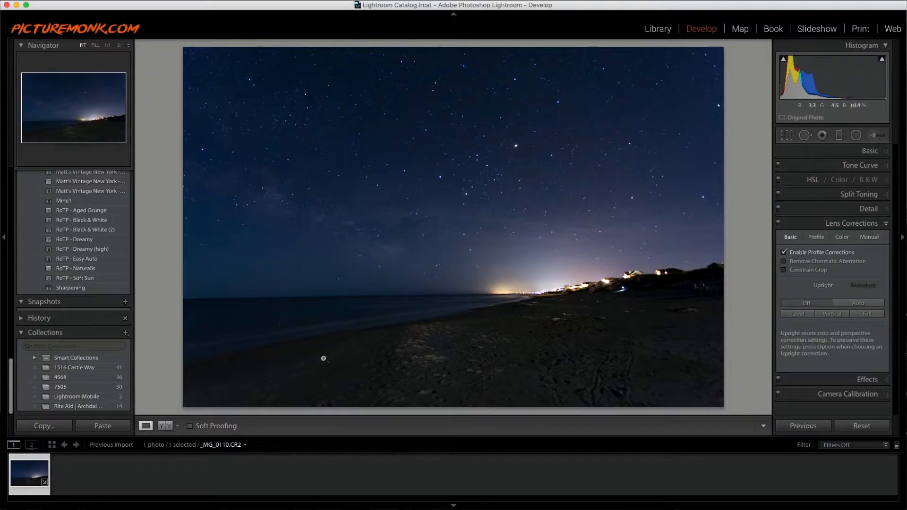
- Set the photo's Contrast to +27 and Clarity to +25
click(866, 152)
drag(839, 239, 845, 238)
drag(837, 302, 843, 302)
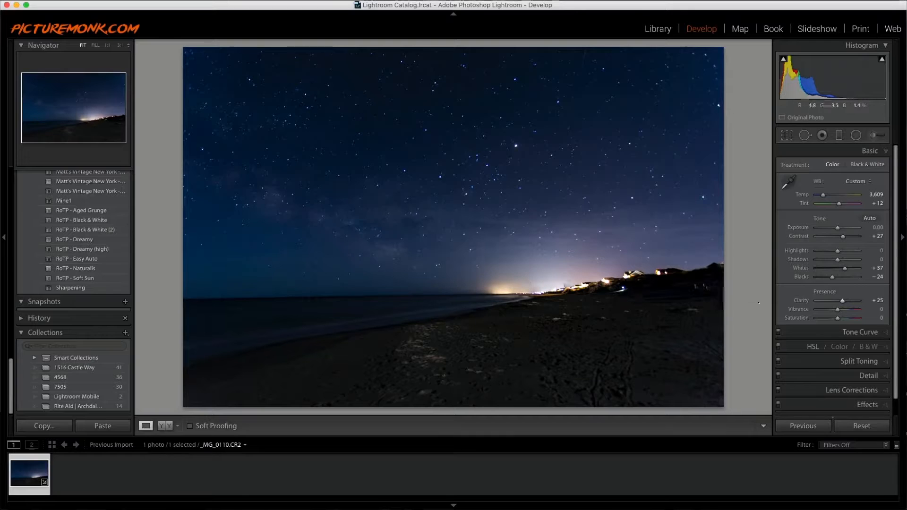
- Reduce the saturation of the orange tones to −41 to tame the glow of the town lights
click(839, 347)
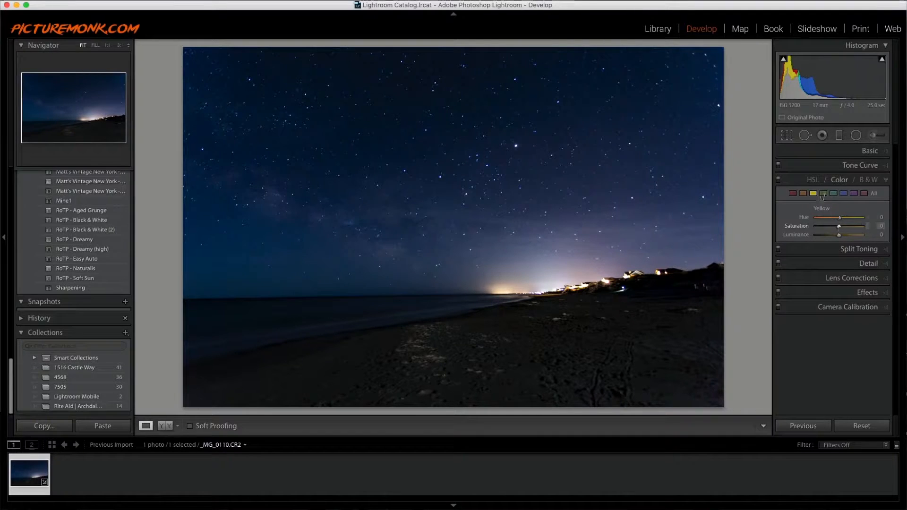
click(840, 180)
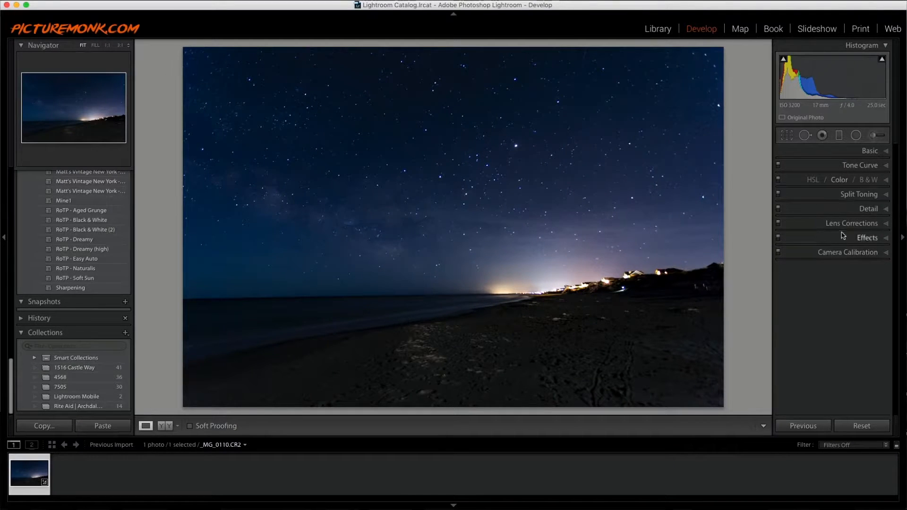
click(840, 180)
mouse_move(839, 227)
mouse_down()
mouse_move(802, 230)
mouse_move(865, 228)
mouse_move(790, 231)
mouse_move(830, 229)
mouse_up()
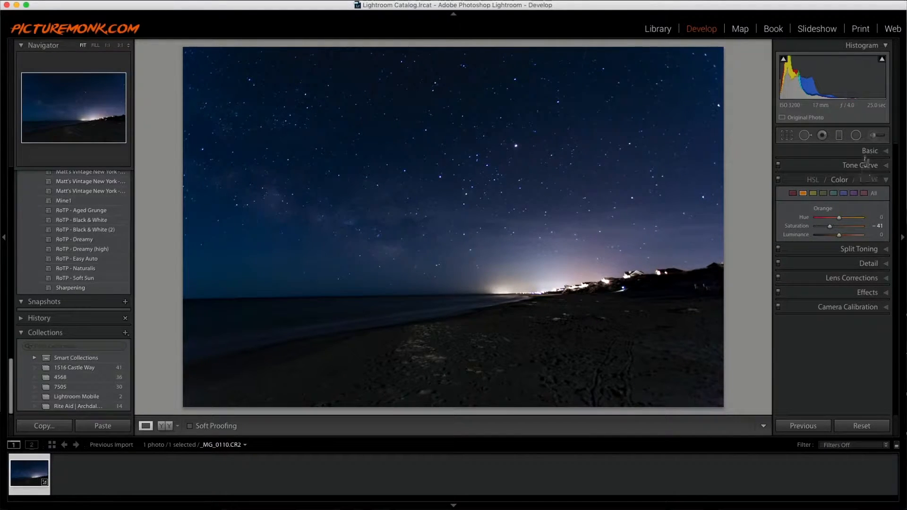
- Set the sharpening amount to 65 and the luminance noise reduction to 17
click(868, 264)
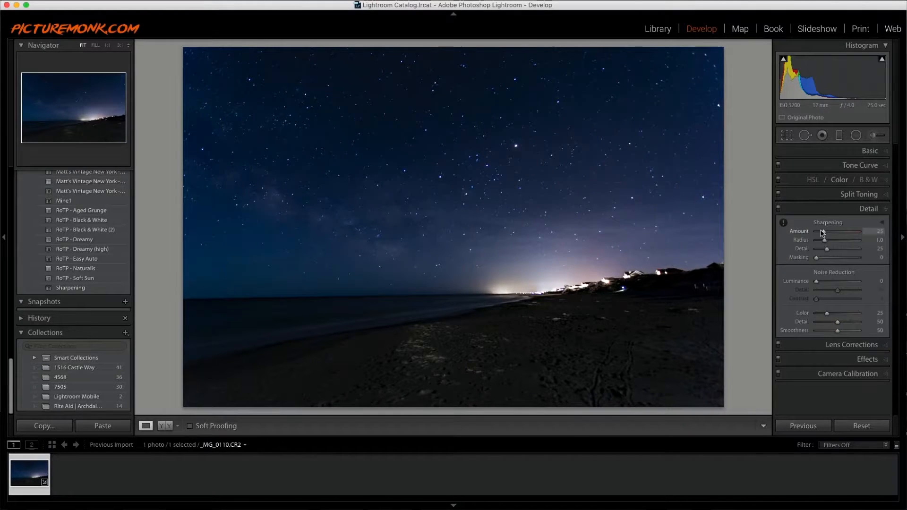
drag(824, 232, 835, 234)
drag(817, 281, 827, 282)
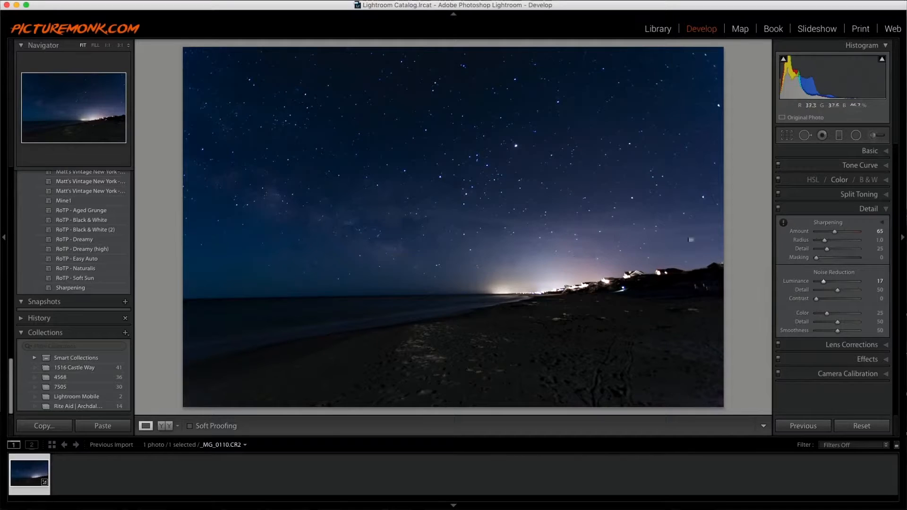
- Add a slanted graduated filter over the beach foreground, running up from the sand, and place its centre just below the houses
click(871, 152)
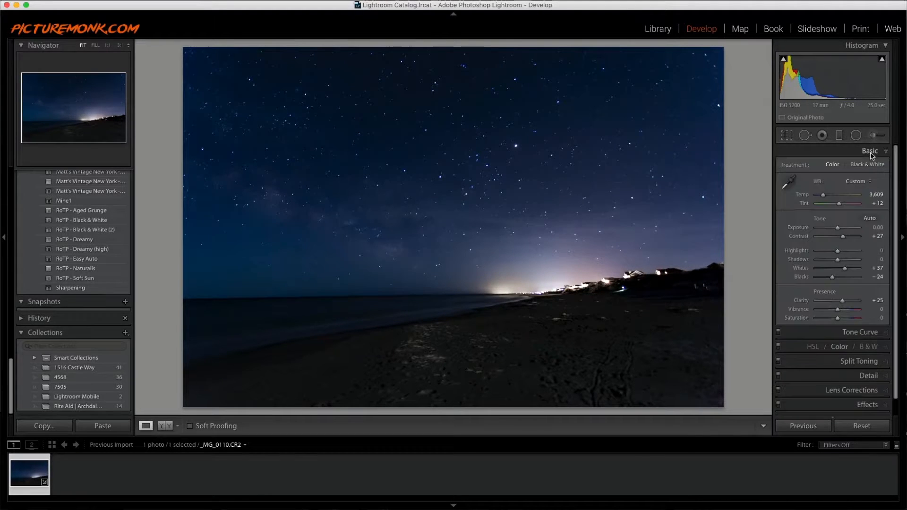
click(839, 135)
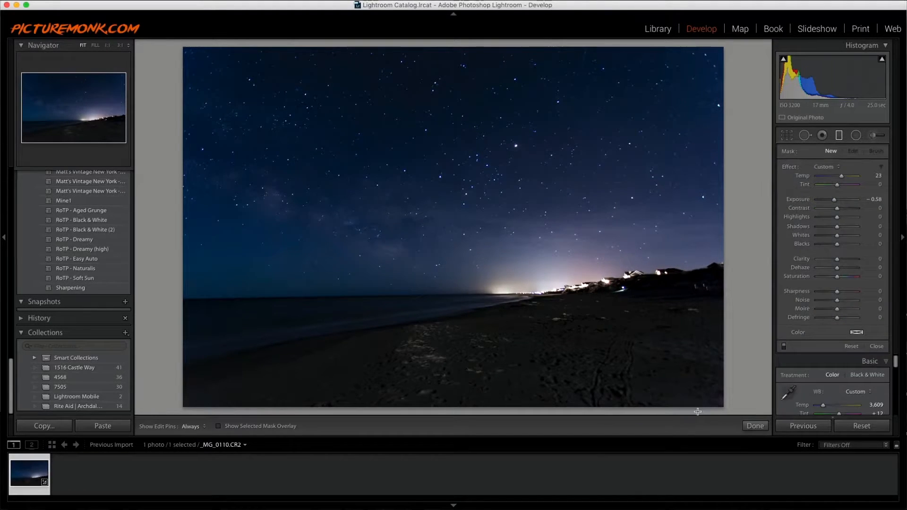
drag(616, 356, 644, 213)
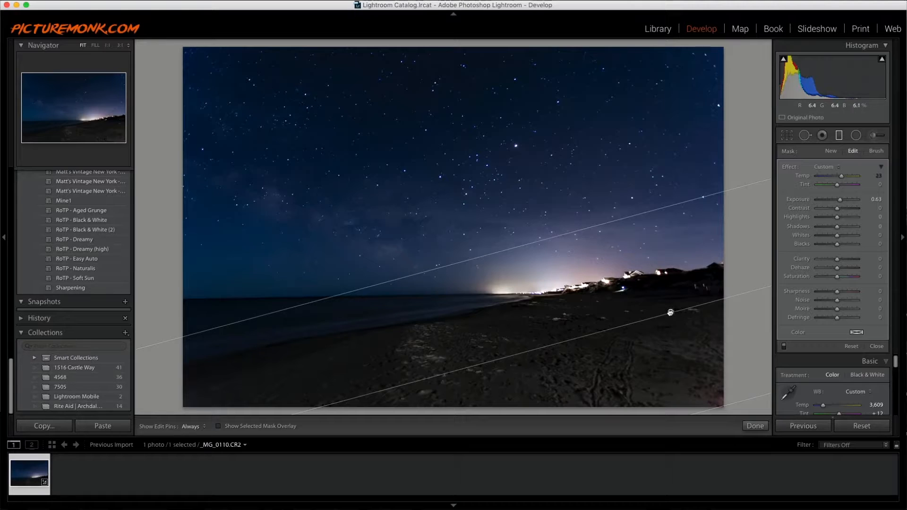
mouse_move(670, 312)
mouse_down()
mouse_move(649, 314)
mouse_move(658, 320)
mouse_up()
- Set the beach graduated filter to Exposure 0.20, Shadows 18 and Temp about 7, and close the filter
drag(840, 199, 844, 203)
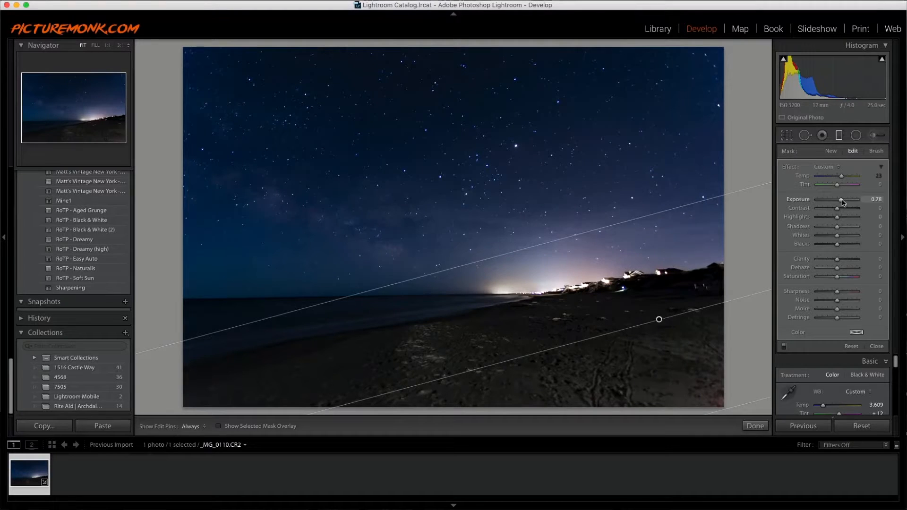
double_click(840, 202)
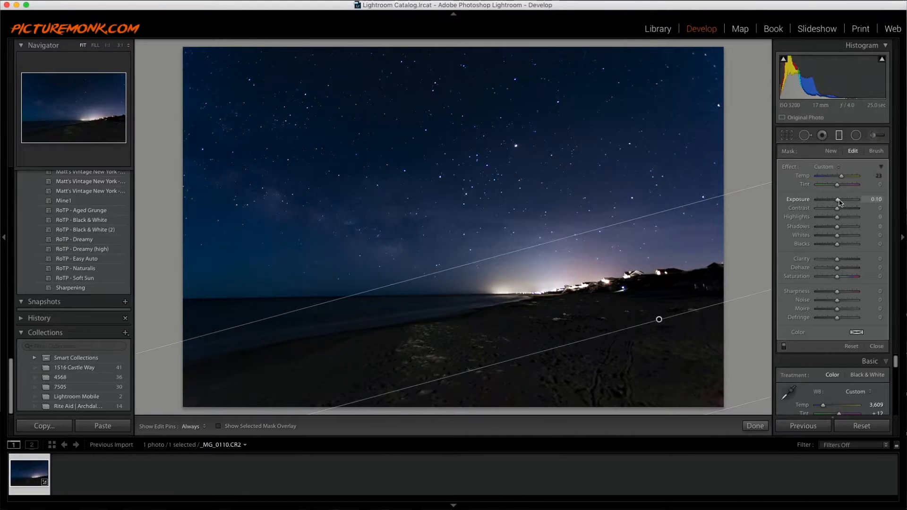
drag(841, 202, 845, 229)
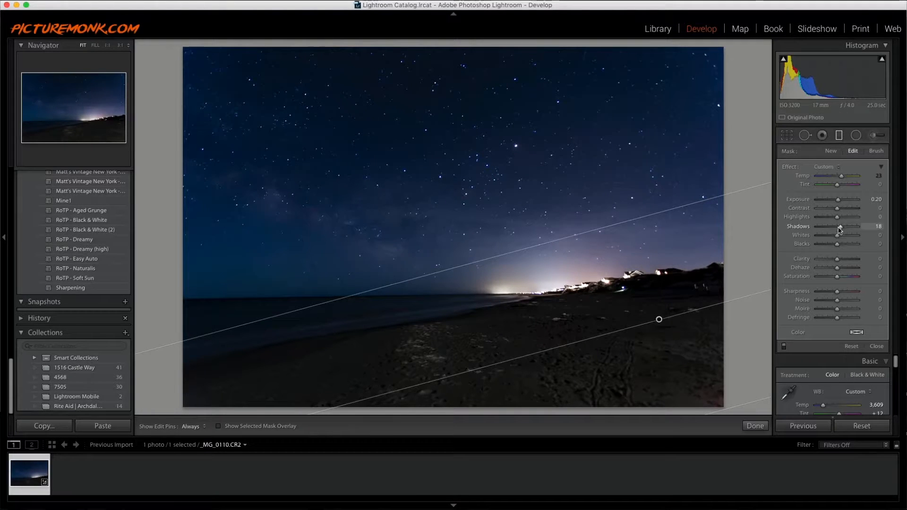
drag(843, 176, 840, 180)
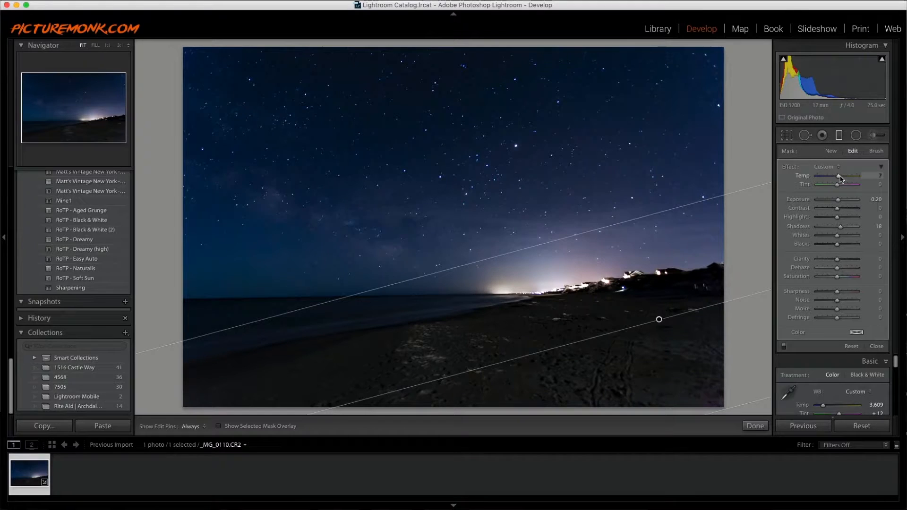
click(838, 136)
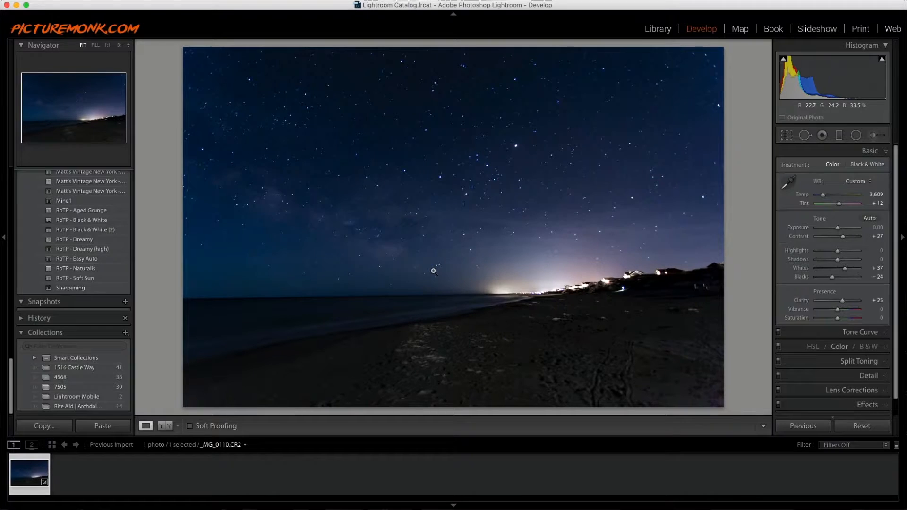
- Set up an adjustment brush with Temp 27, Exposure 1.51, Flow 74, Density 73, Size 6.0 and Auto Mask off
click(874, 136)
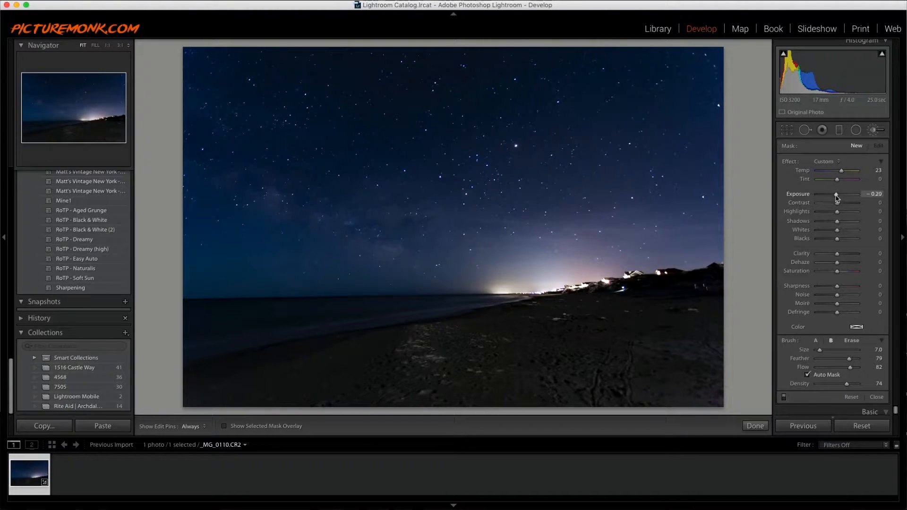
drag(838, 196, 839, 197)
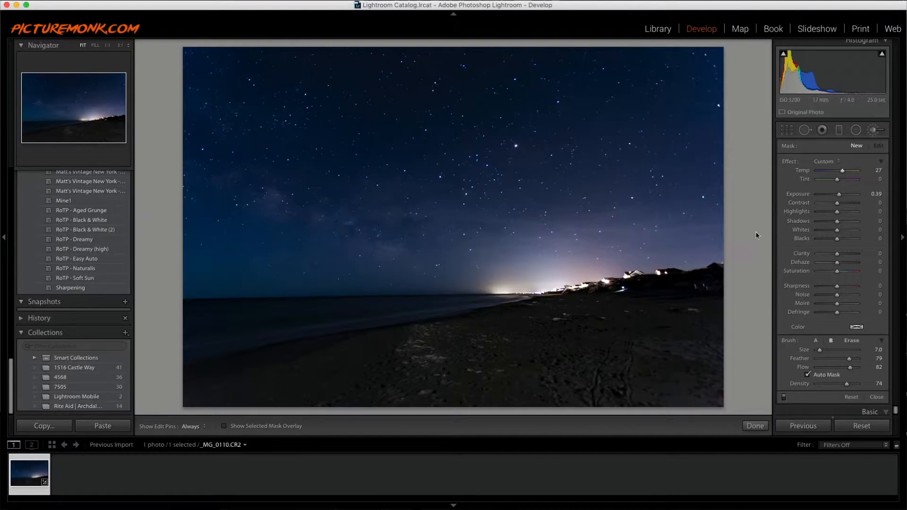
drag(841, 196, 842, 196)
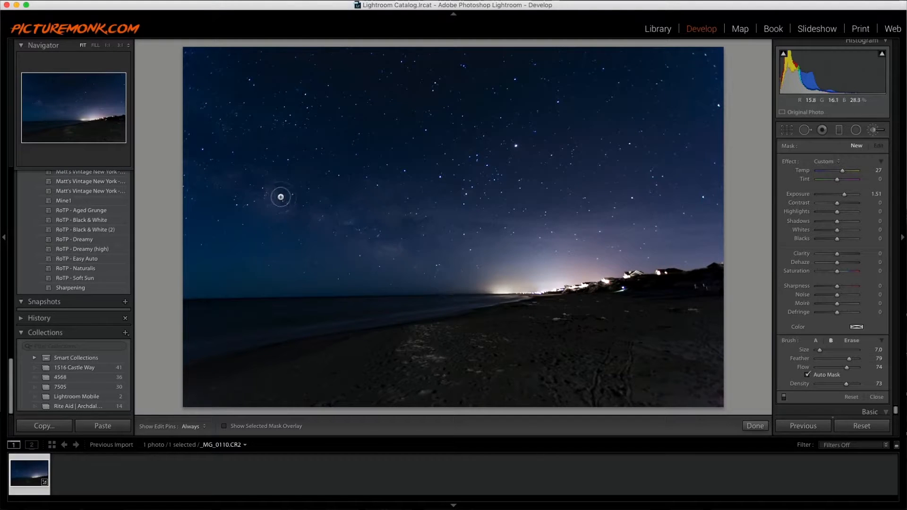
click(808, 375)
key(bracketleft)
- Hide the edit pins while brushing the brightening effect along the faint Milky Way bands above the sea
key(h)
drag(226, 176, 241, 179)
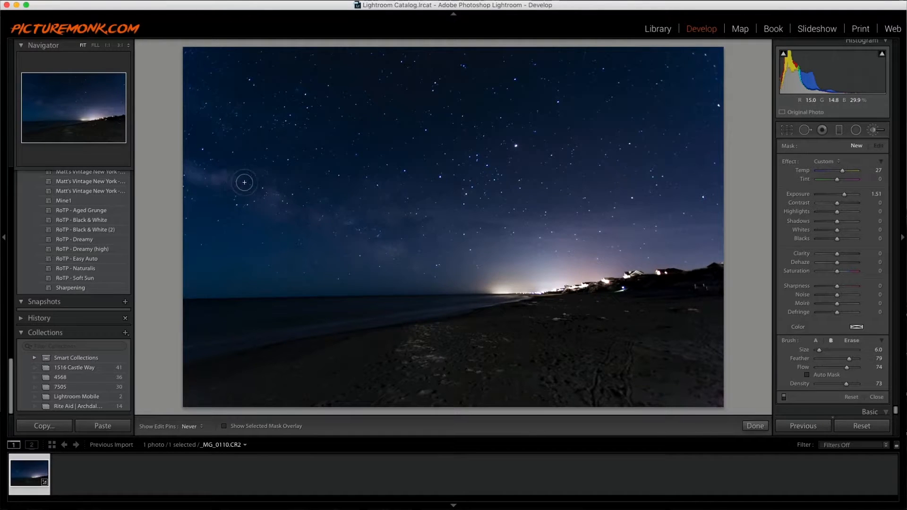
mouse_move(268, 208)
mouse_down()
mouse_move(265, 197)
mouse_move(285, 203)
mouse_up()
key(h)
drag(237, 178, 189, 177)
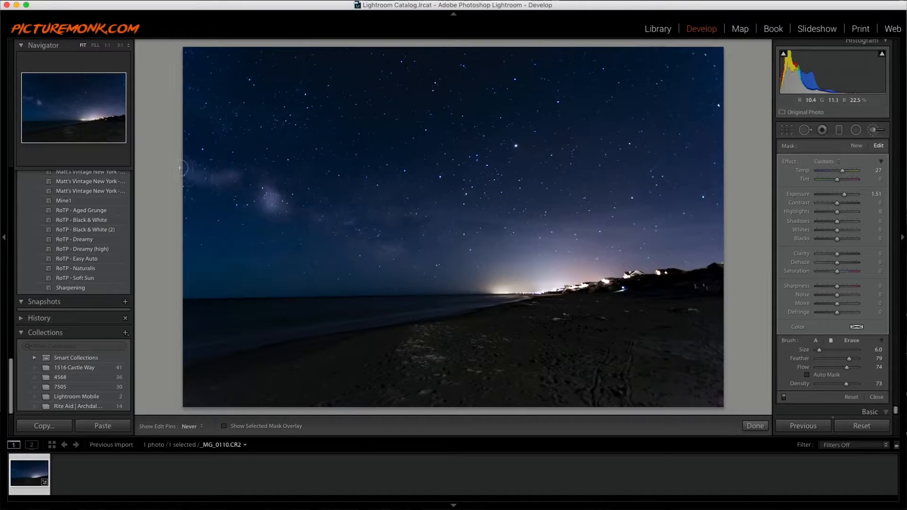
mouse_move(316, 217)
mouse_down()
mouse_move(290, 196)
mouse_move(382, 246)
mouse_move(398, 246)
mouse_move(383, 229)
mouse_move(348, 223)
mouse_move(363, 206)
mouse_move(355, 196)
mouse_move(458, 233)
mouse_move(378, 190)
mouse_move(444, 215)
mouse_up()
key(h)
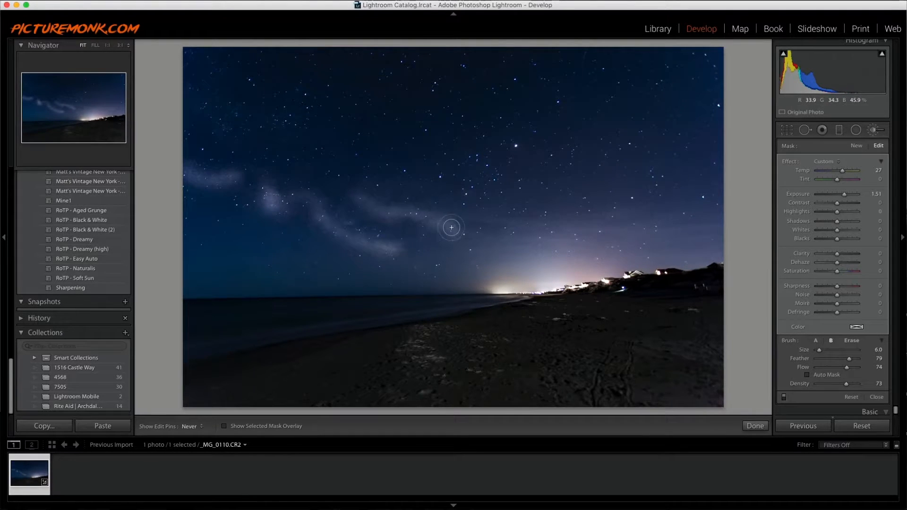
key(h)
mouse_move(301, 187)
mouse_down()
mouse_move(261, 189)
mouse_move(251, 199)
mouse_up()
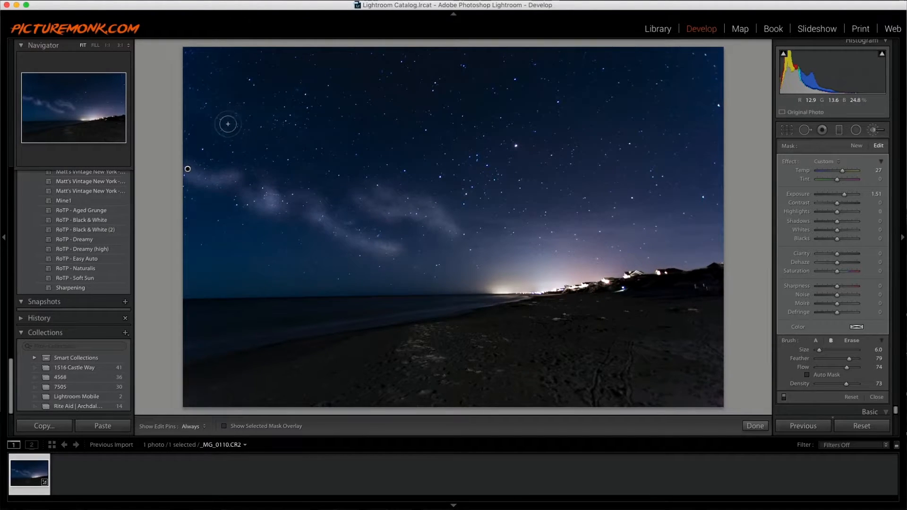
- Enlarge the brush to size 11.0 and paint another brightened band across the sky above the Milky Way strokes
scroll(227, 112, up, 6)
scroll(226, 111, up, 1)
scroll(222, 113, down, 2)
key(h)
mouse_move(252, 121)
mouse_down()
mouse_move(294, 127)
mouse_move(333, 162)
mouse_up()
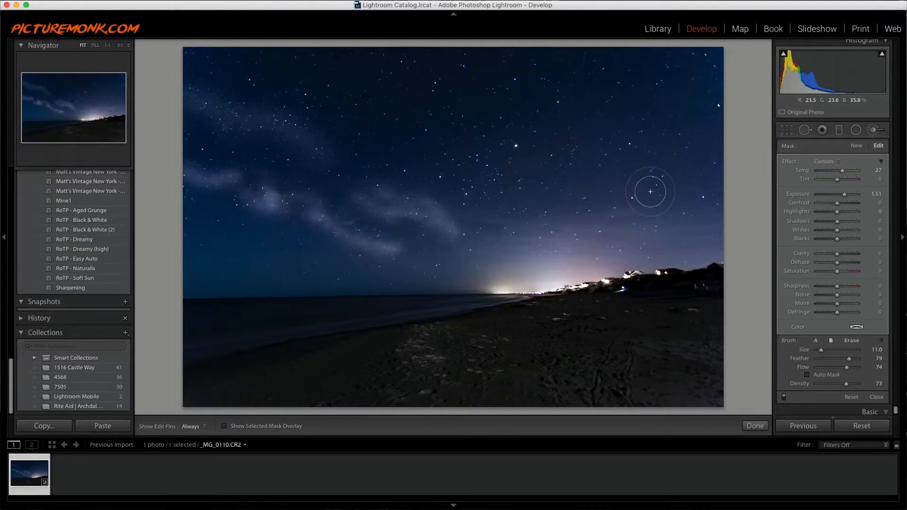
- Soften the painted Milky Way adjustment to Exposure 0.28, Temp 7 and Tint 17
drag(846, 198, 841, 198)
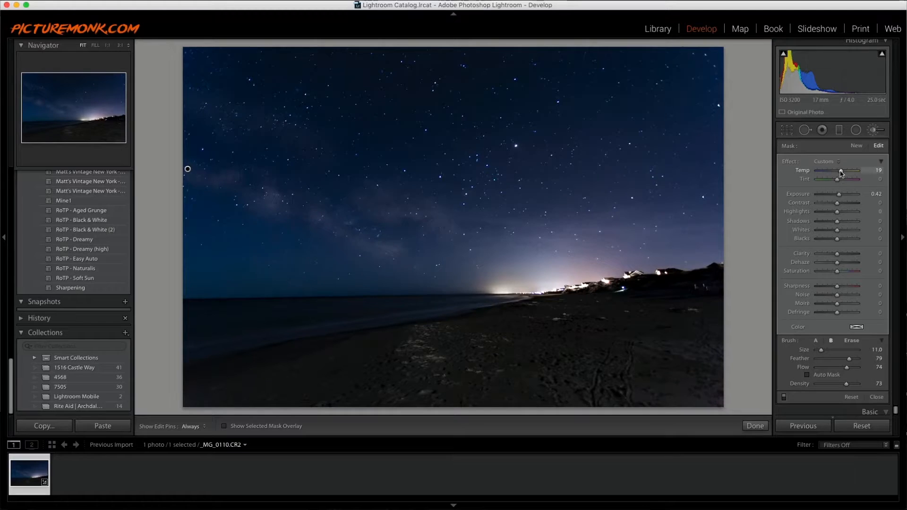
drag(838, 180, 840, 181)
drag(839, 194, 838, 194)
drag(841, 171, 839, 194)
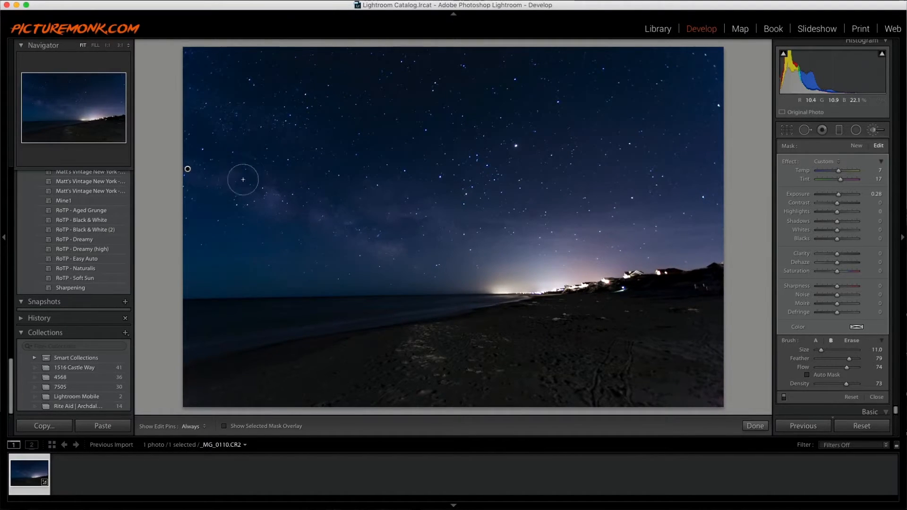
- Create a new brush adjustment with Exposure -0.39 and, with edit pins hidden, paint a darkening band along the sky just above the Milky Way
click(857, 145)
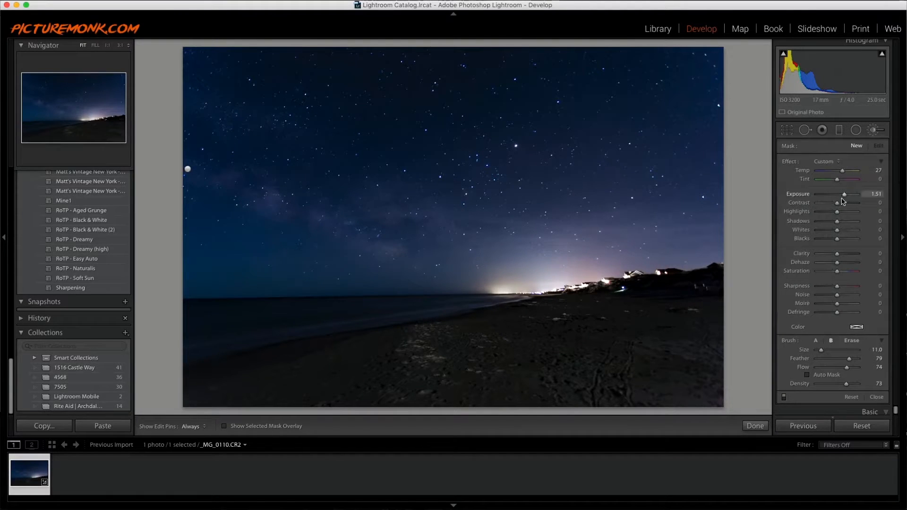
drag(845, 197, 839, 197)
key(h)
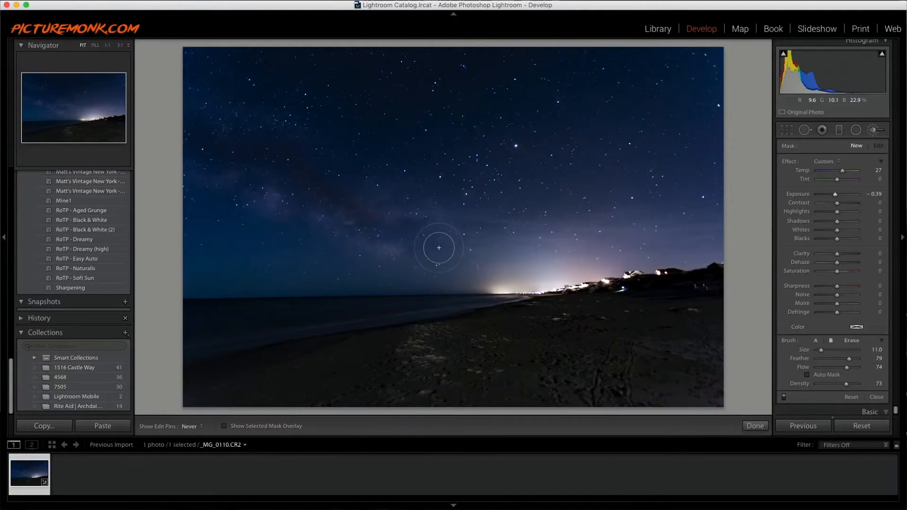
key(h)
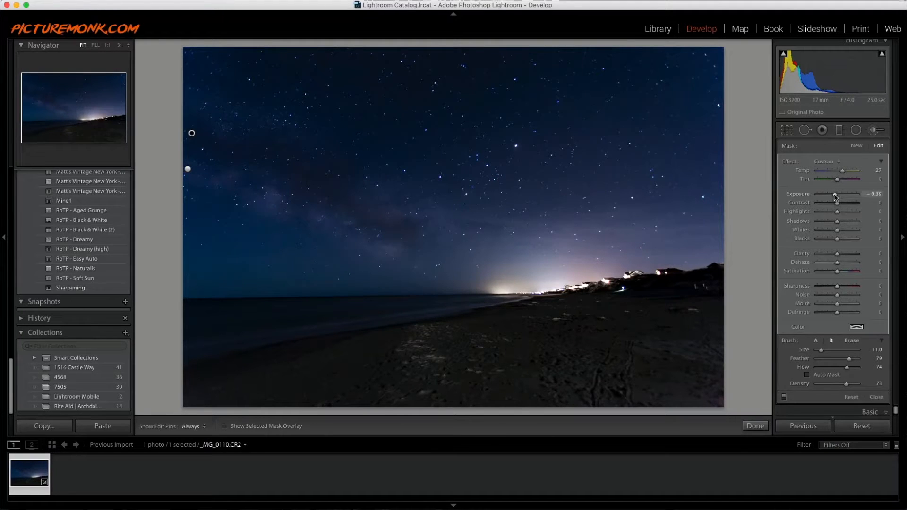
- Refine the painted darkening band to Exposure -0.21, Temp 7 and Tint 11
drag(836, 197, 837, 197)
drag(840, 171, 839, 174)
drag(837, 198, 838, 197)
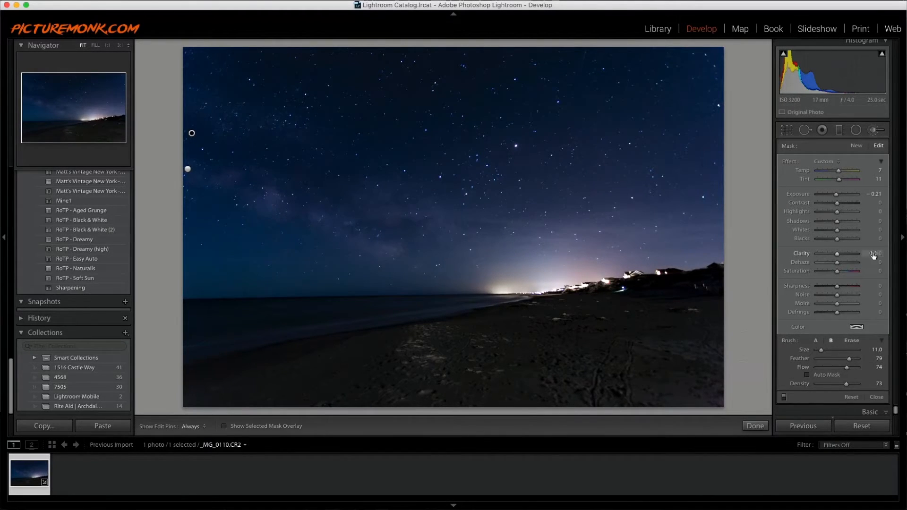
- Close the adjustment brush and compare the photo before and after side by side, returning to the single-image view
click(873, 132)
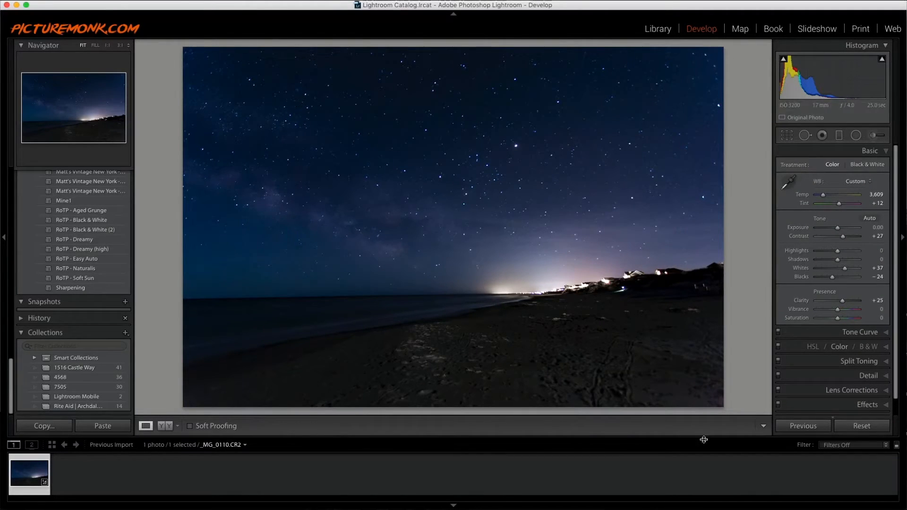
click(165, 426)
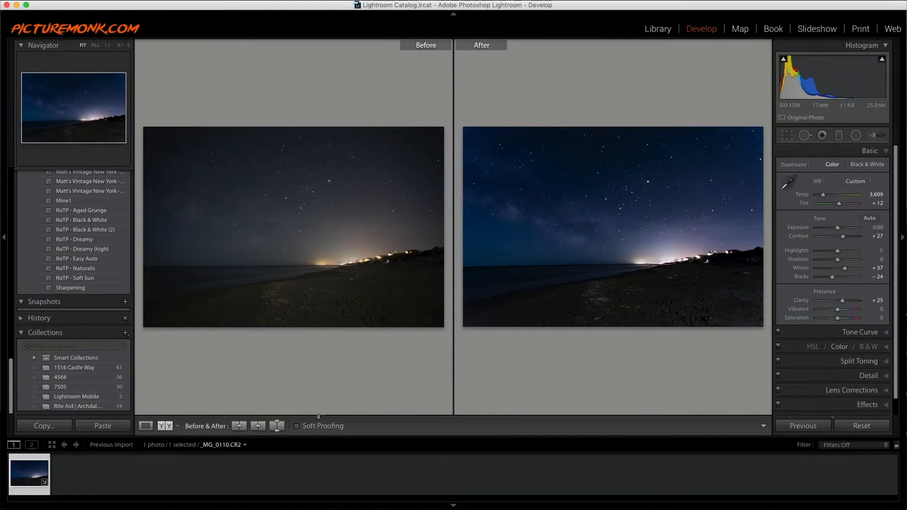
click(146, 427)
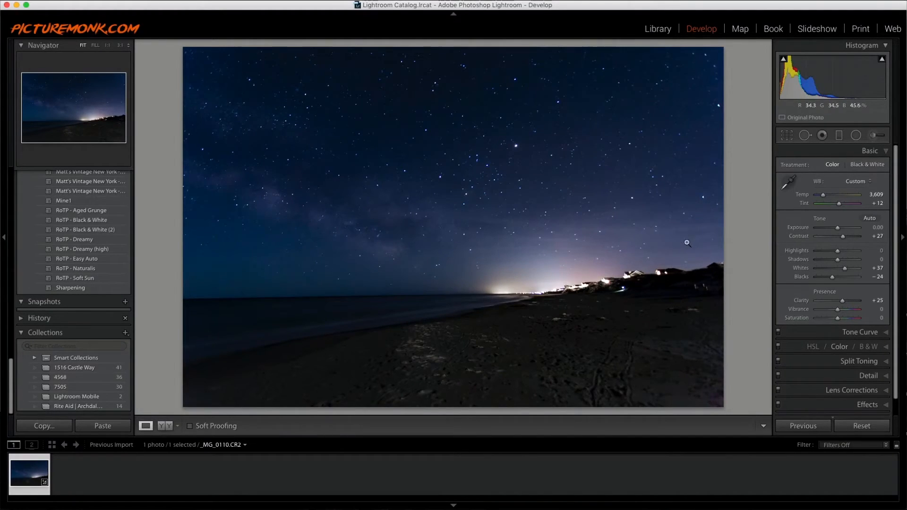
- Refine the global settings to Contrast +37, Highlights -53, Clarity +37, Vibrance +13 and Temp 3,828
drag(807, 237, 845, 238)
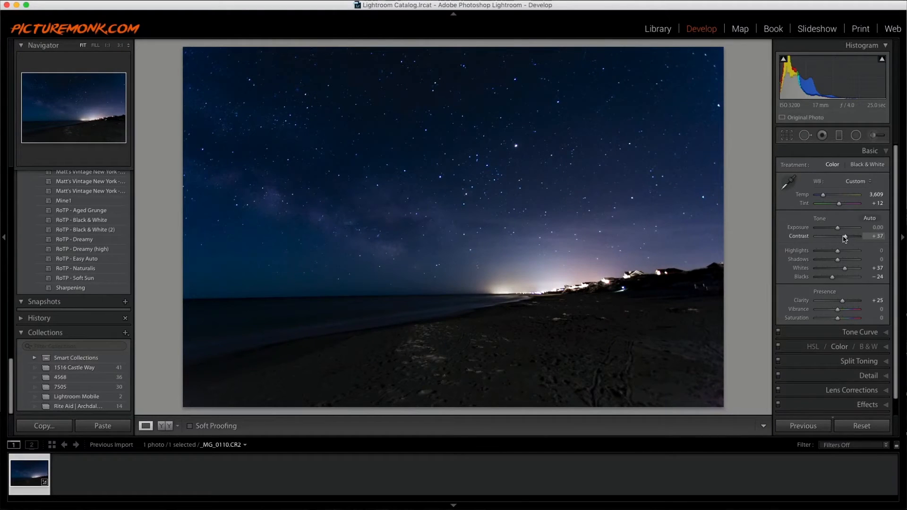
drag(838, 255, 828, 255)
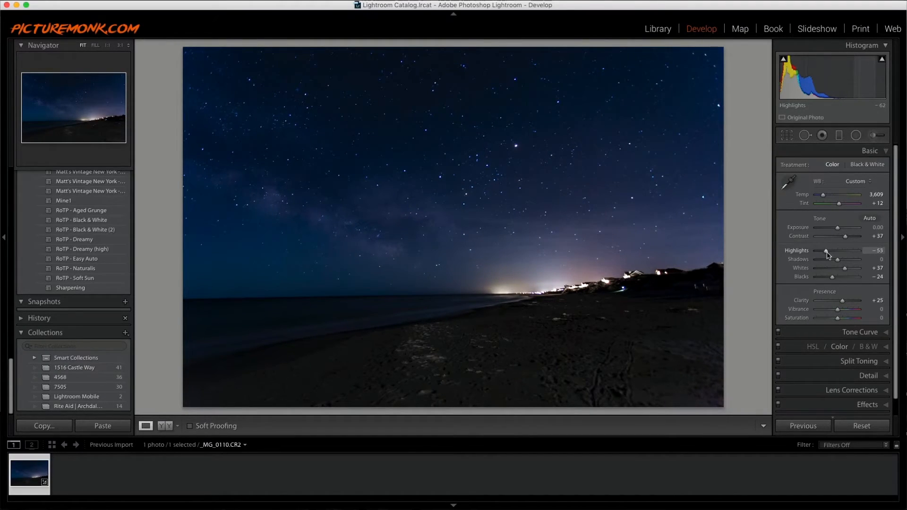
drag(842, 301, 847, 302)
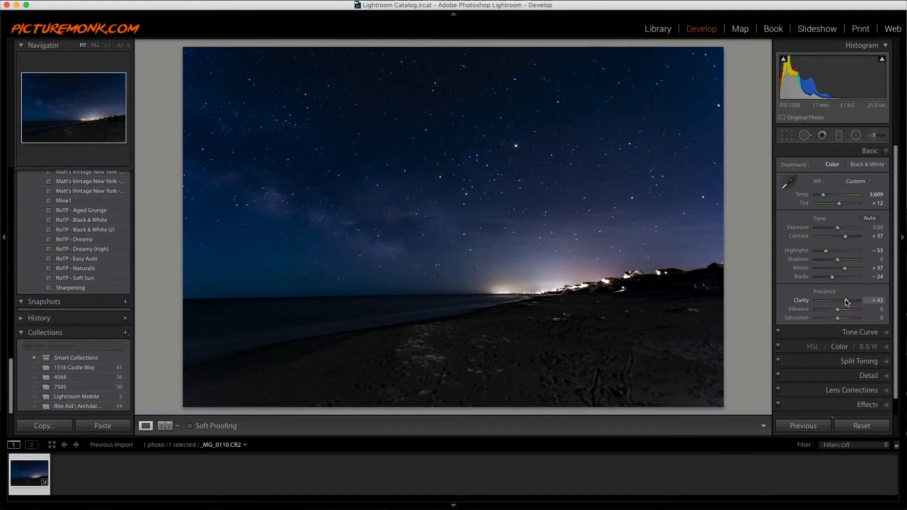
drag(838, 310, 842, 310)
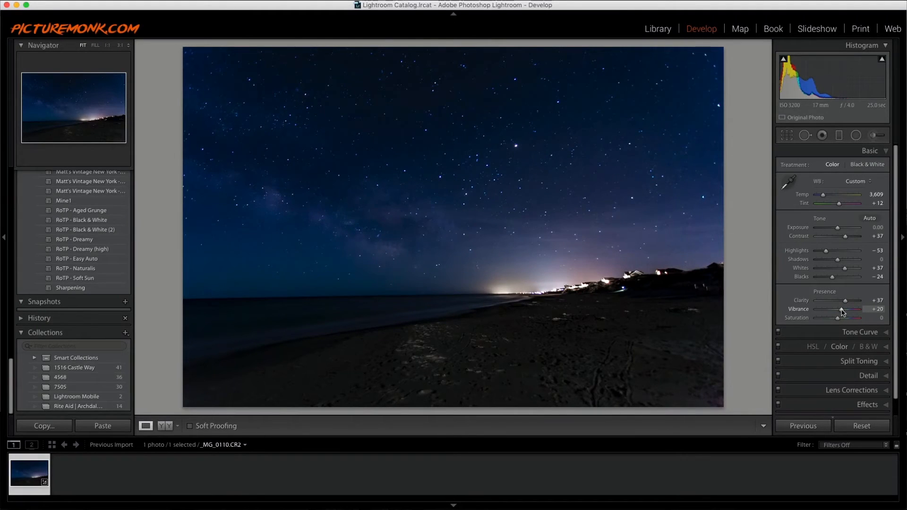
drag(842, 312, 840, 311)
drag(823, 195, 825, 198)
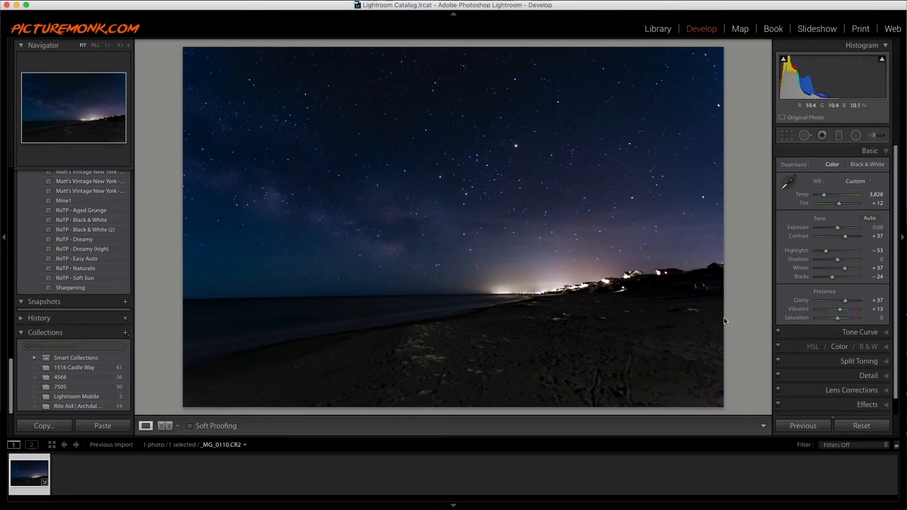
- Straighten the photo along the sea horizon by an angle of 0.78, apply the crop and show the before and after versions side by side
click(786, 136)
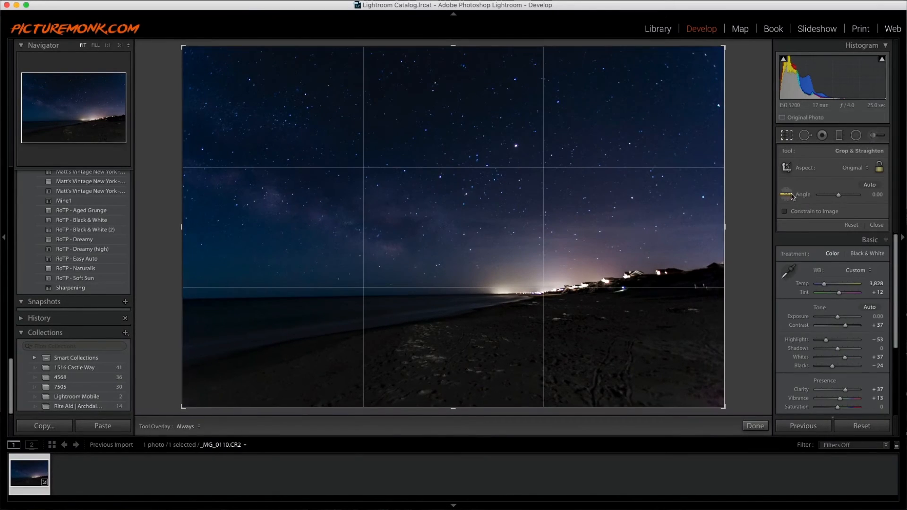
drag(194, 299, 707, 292)
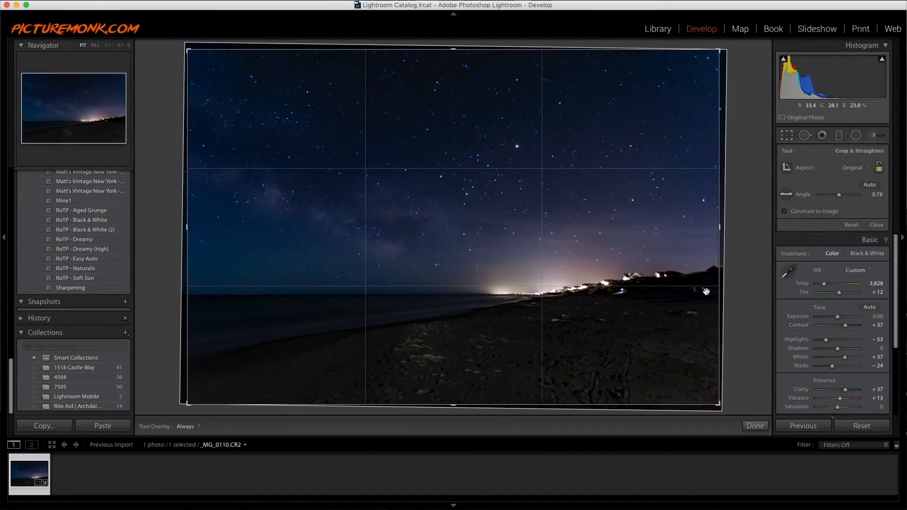
key(Return)
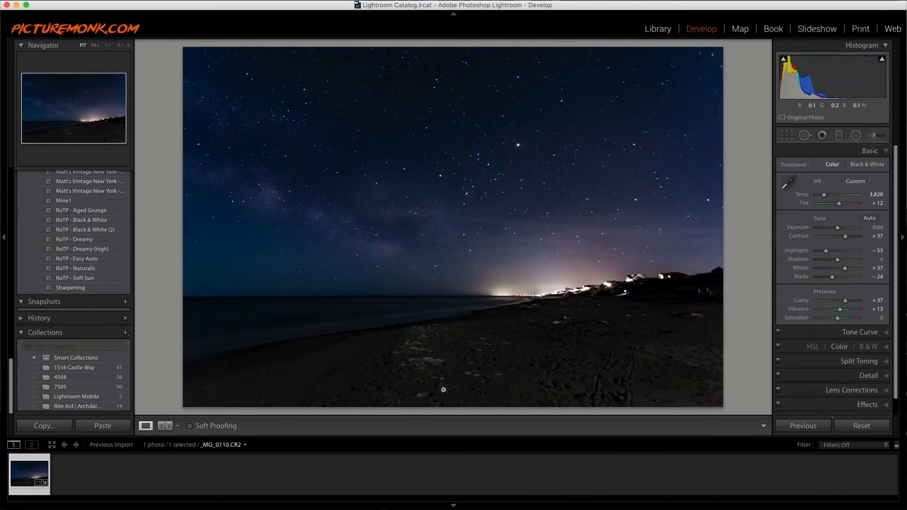
click(164, 426)
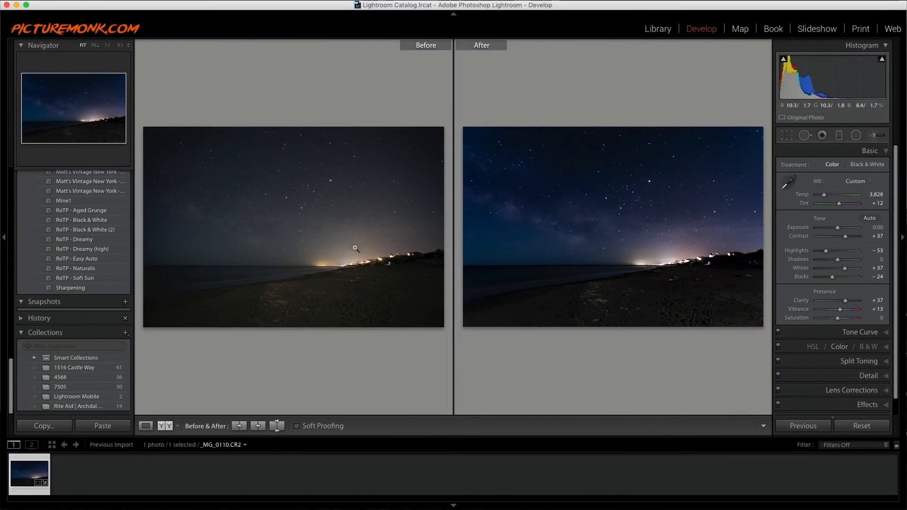